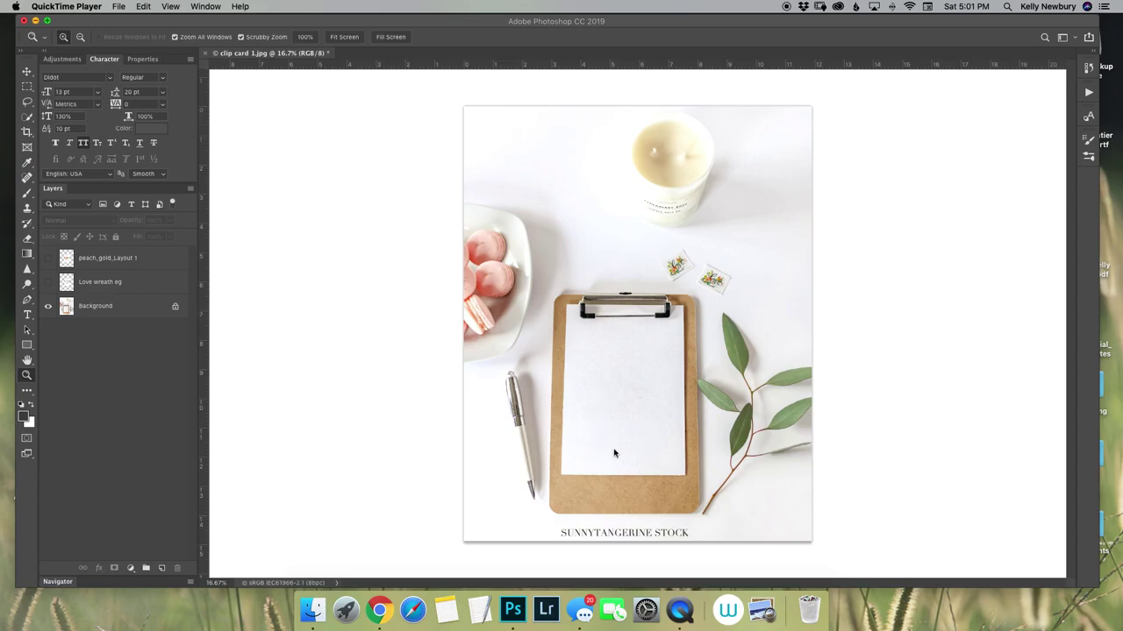
Show the Love wreath eg card, move it onto the clipboard paper below the clip, and scale it down.
{"action": "left_click", "coordinate": [47, 282]}
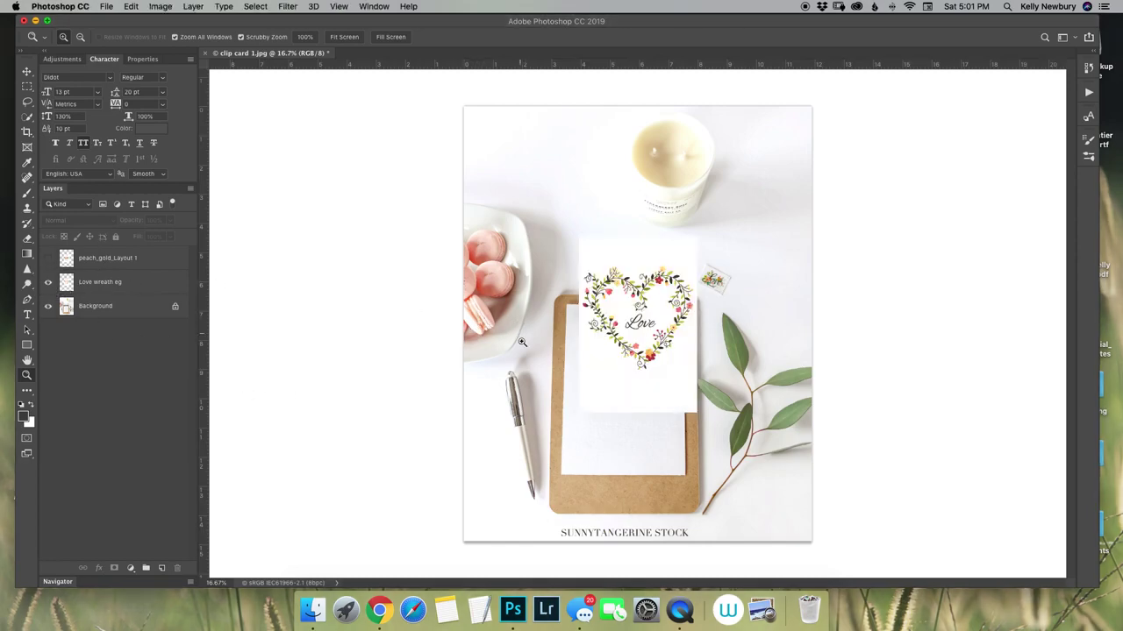
{"action": "key", "text": "v"}
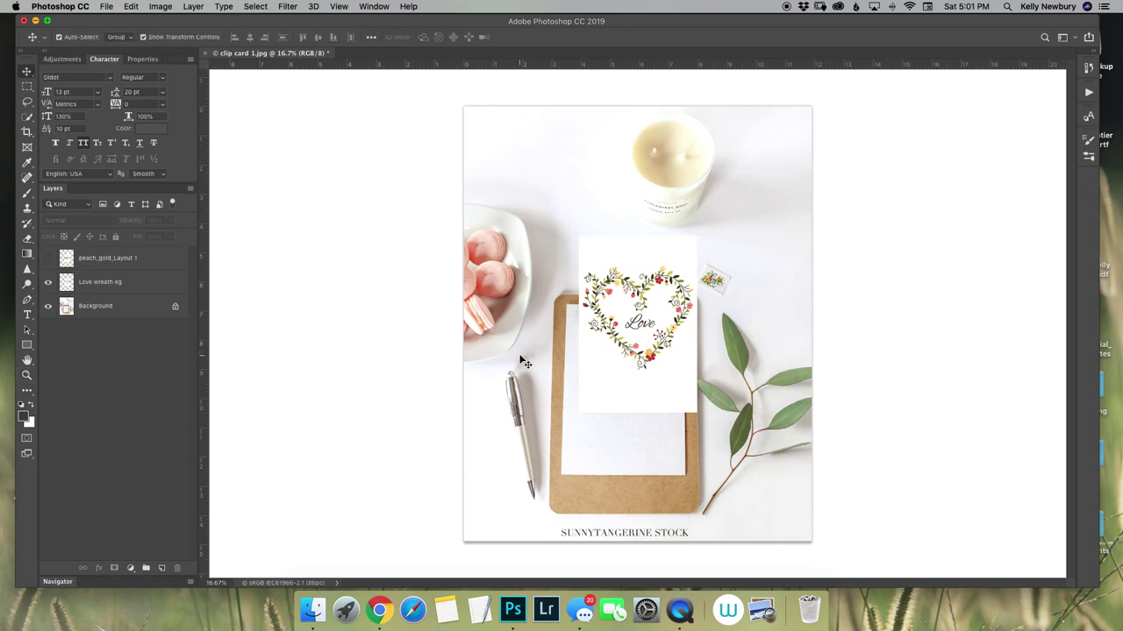
{"action": "left_click", "coordinate": [608, 390]}
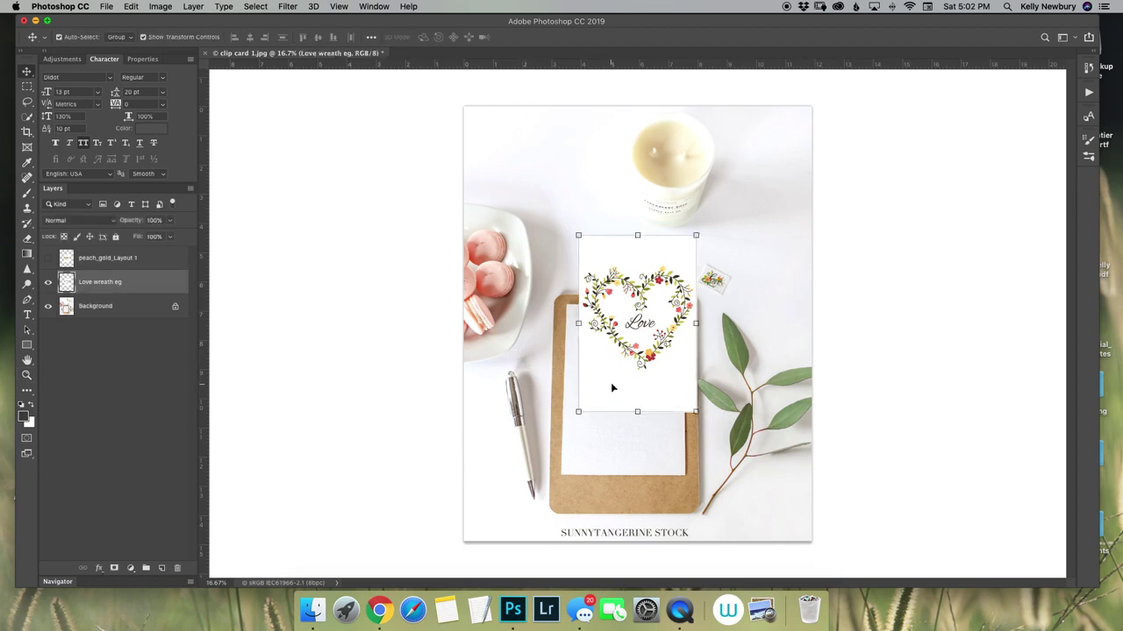
{"action": "left_click_drag", "start_coordinate": [612, 388], "coordinate": [602, 451]}
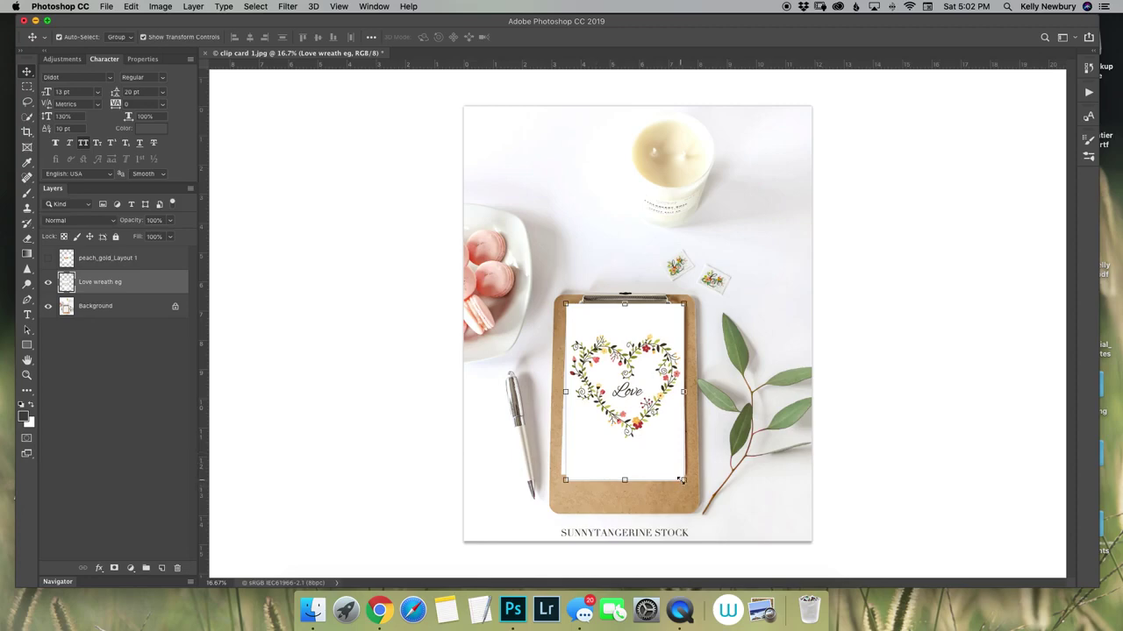
{"action": "mouse_move", "coordinate": [683, 482]}
{"action": "left_mouse_down"}
{"action": "mouse_move", "coordinate": [673, 467]}
{"action": "mouse_move", "coordinate": [681, 477]}
{"action": "left_mouse_up"}
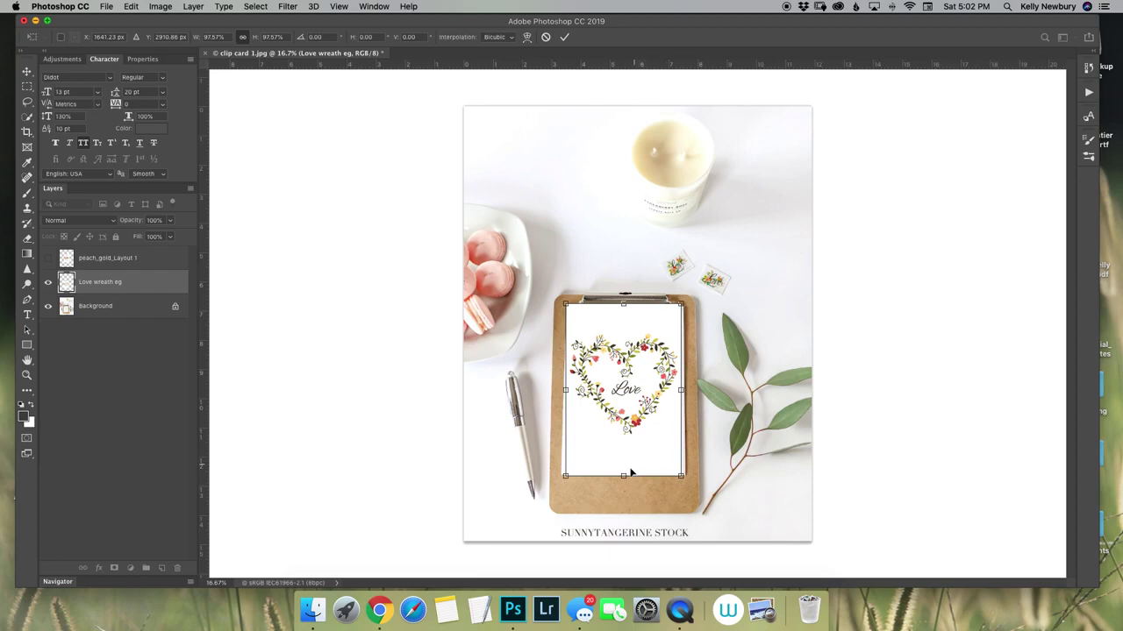
{"action": "key", "text": "Return"}
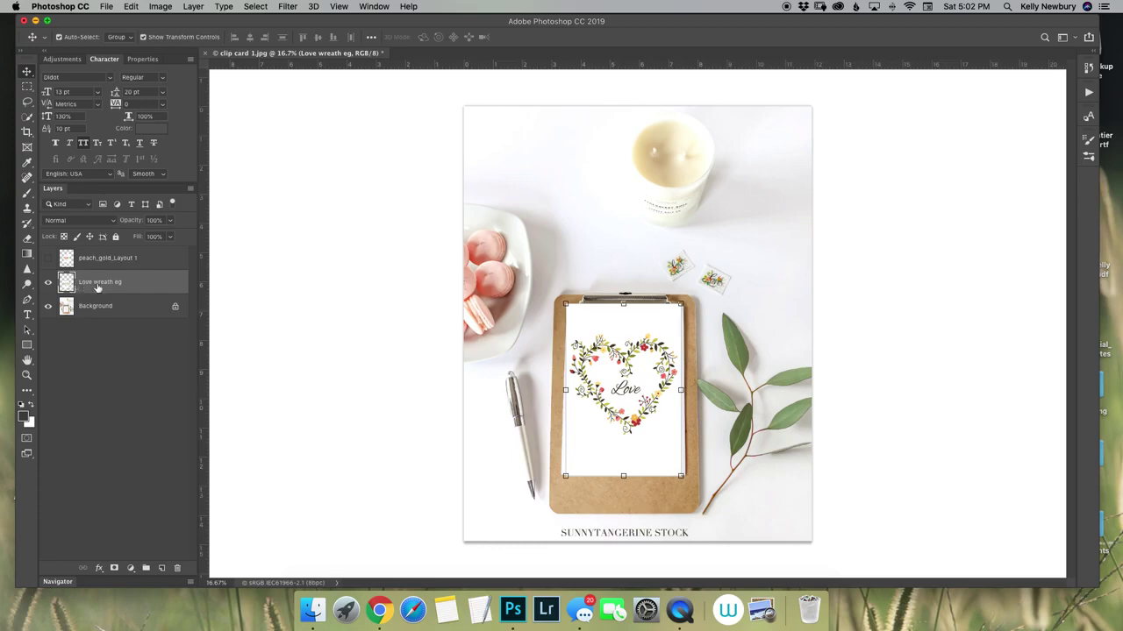
{"action": "left_click_drag", "start_coordinate": [70, 224], "coordinate": [72, 253]}
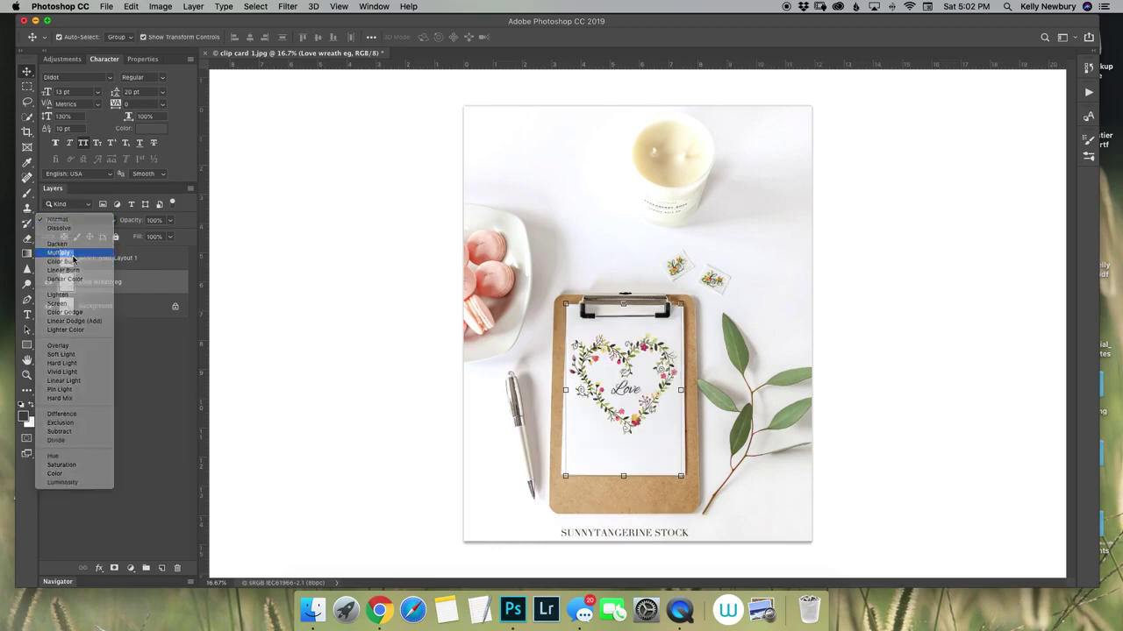
Apply Multiply blending to the Love wreath eg layer, then reselect that layer.
{"action": "left_click", "coordinate": [127, 380]}
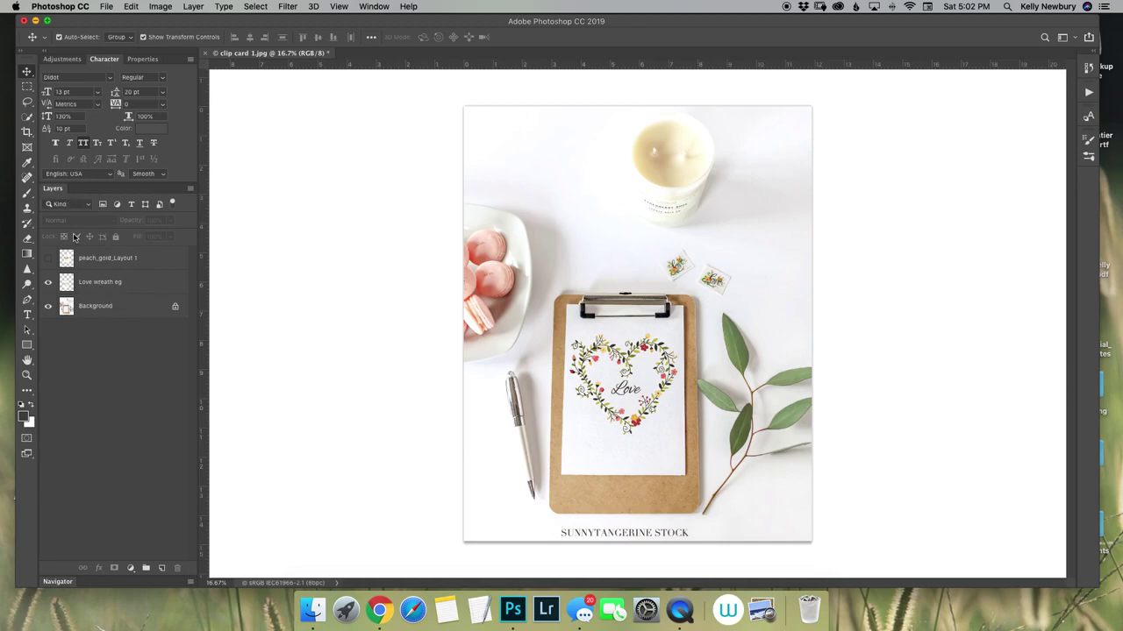
{"action": "left_click", "coordinate": [127, 282]}
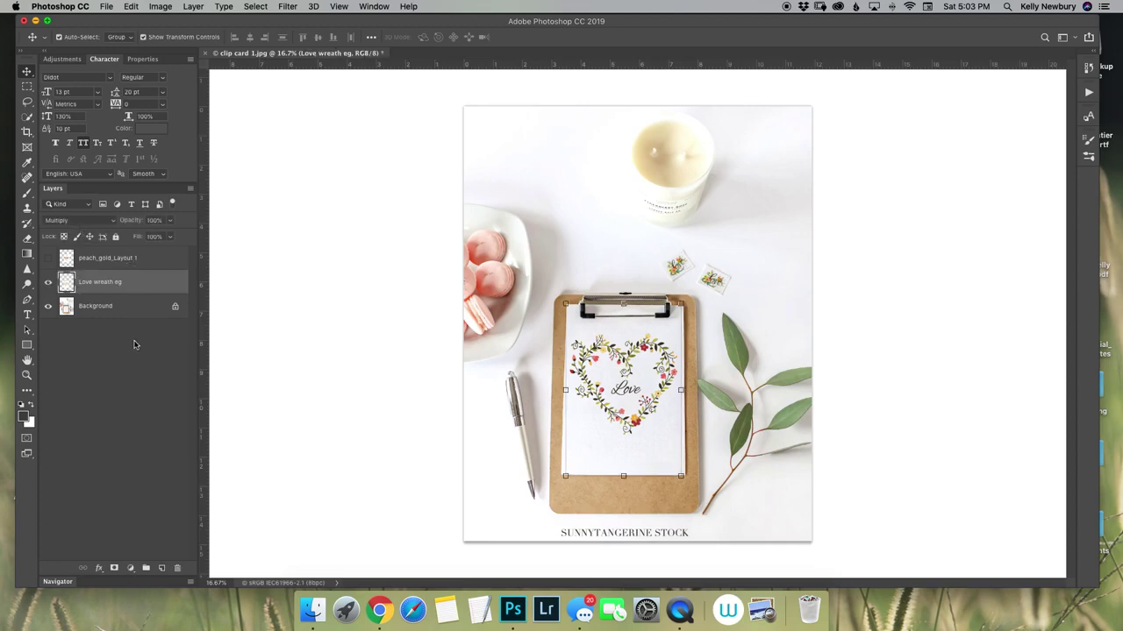
Hide the Love wreath card, show the peach_gold_Layout 1 invitation, and move it down onto the clipboard.
{"action": "left_click", "coordinate": [48, 282]}
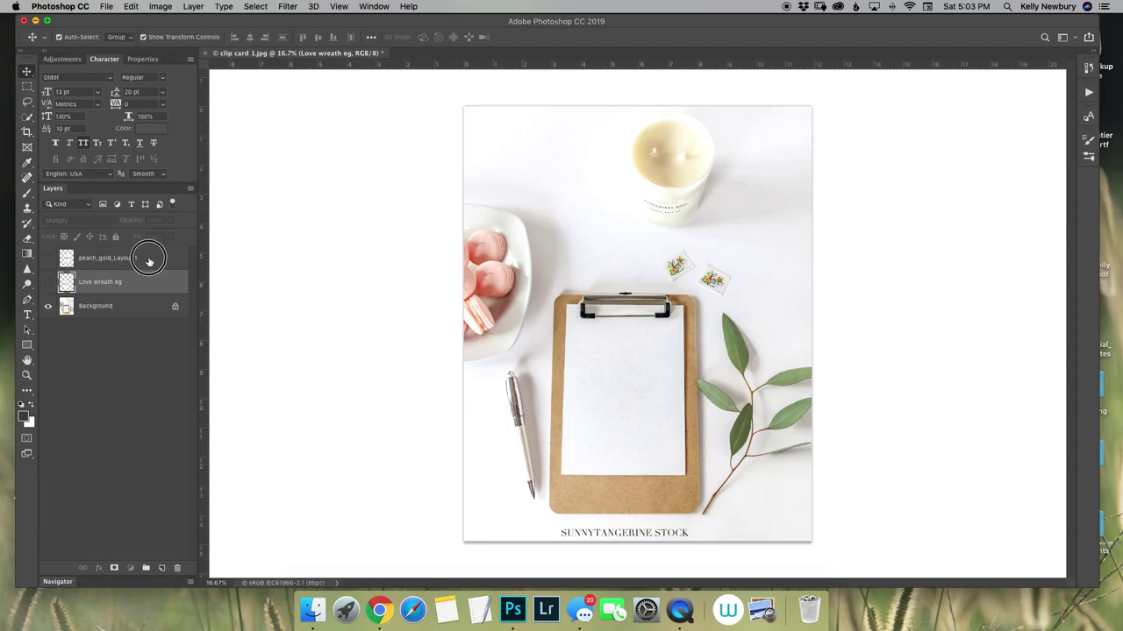
{"action": "left_click", "coordinate": [150, 261]}
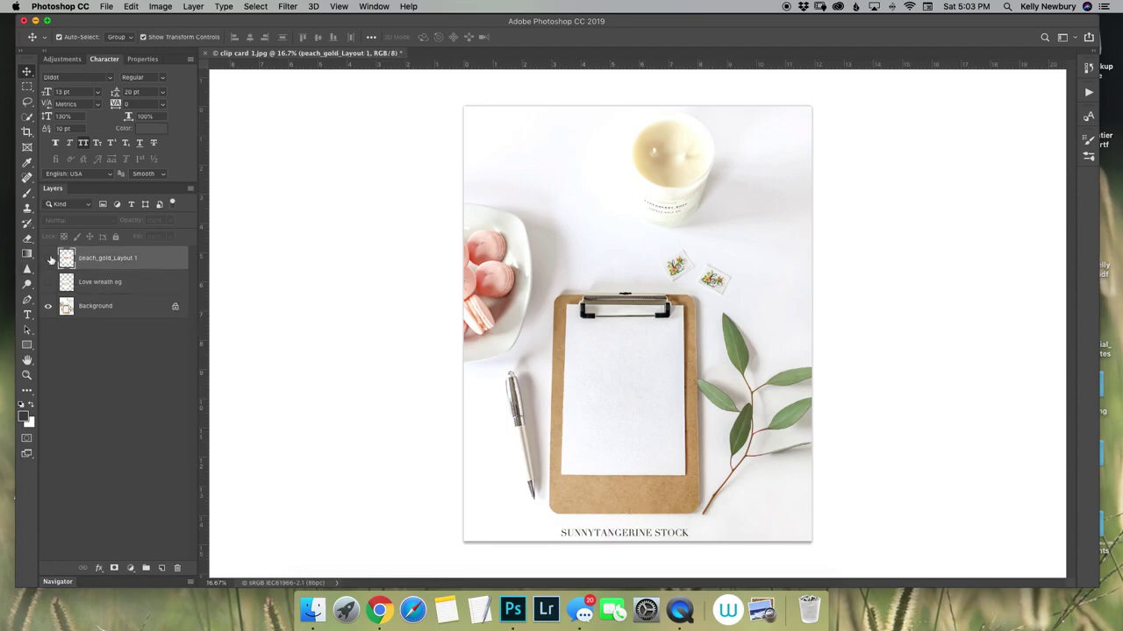
{"action": "left_click", "coordinate": [48, 258]}
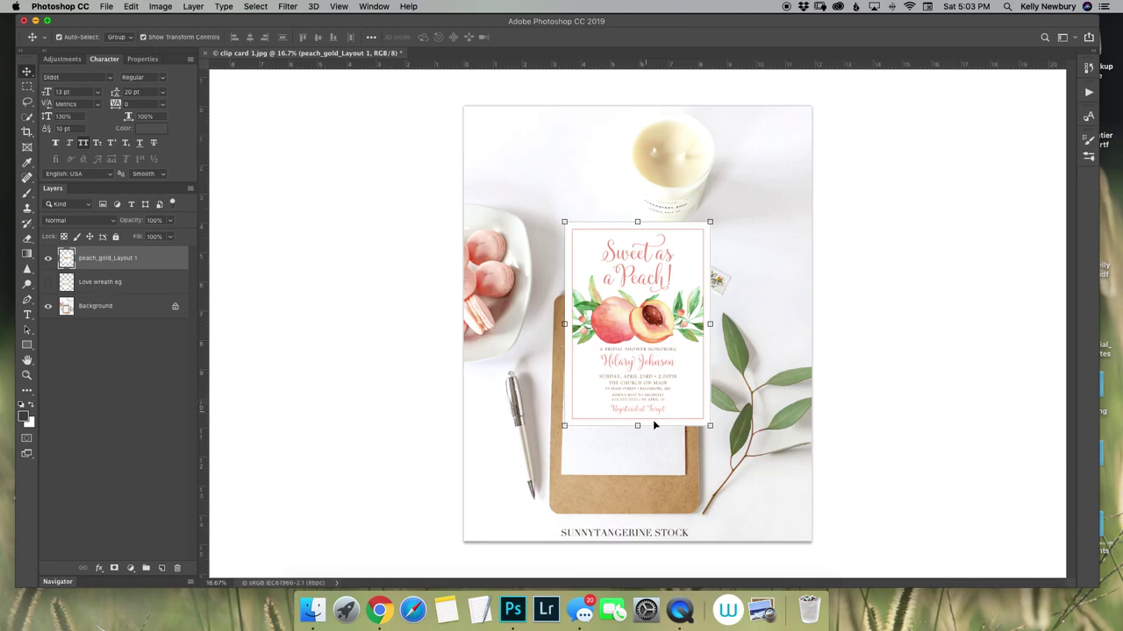
{"action": "left_click_drag", "start_coordinate": [648, 392], "coordinate": [641, 434]}
Scale, position and slightly rotate the peach invitation to fit the clipboard paper, then commit the transform.
{"action": "left_click", "coordinate": [704, 269]}
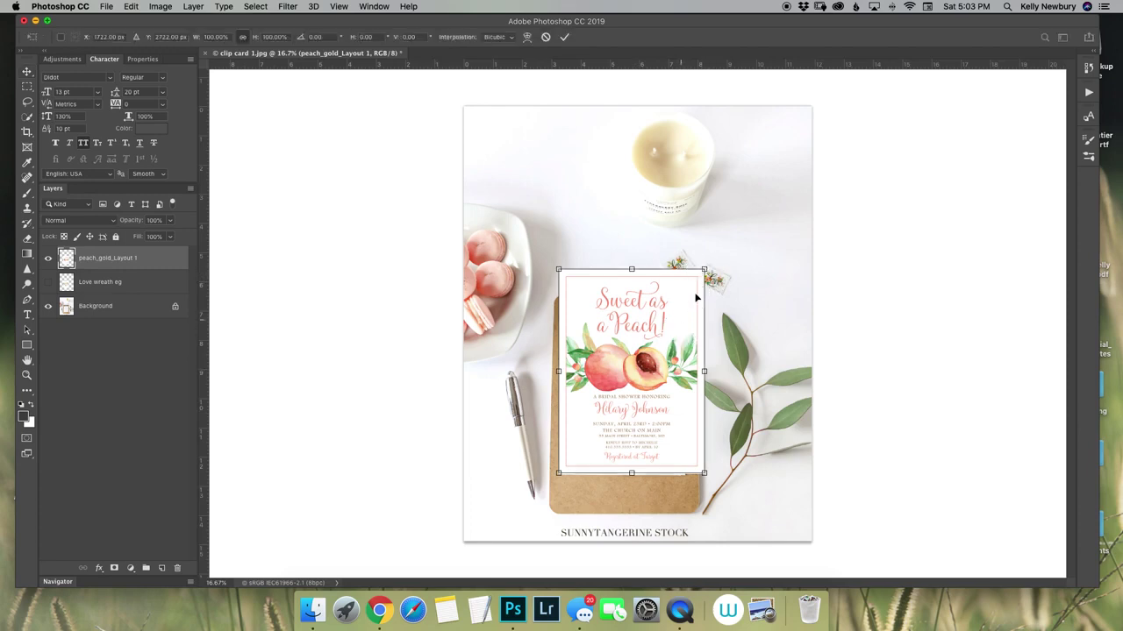
{"action": "left_click_drag", "start_coordinate": [704, 267], "coordinate": [692, 316]}
{"action": "left_click_drag", "start_coordinate": [626, 360], "coordinate": [633, 361]}
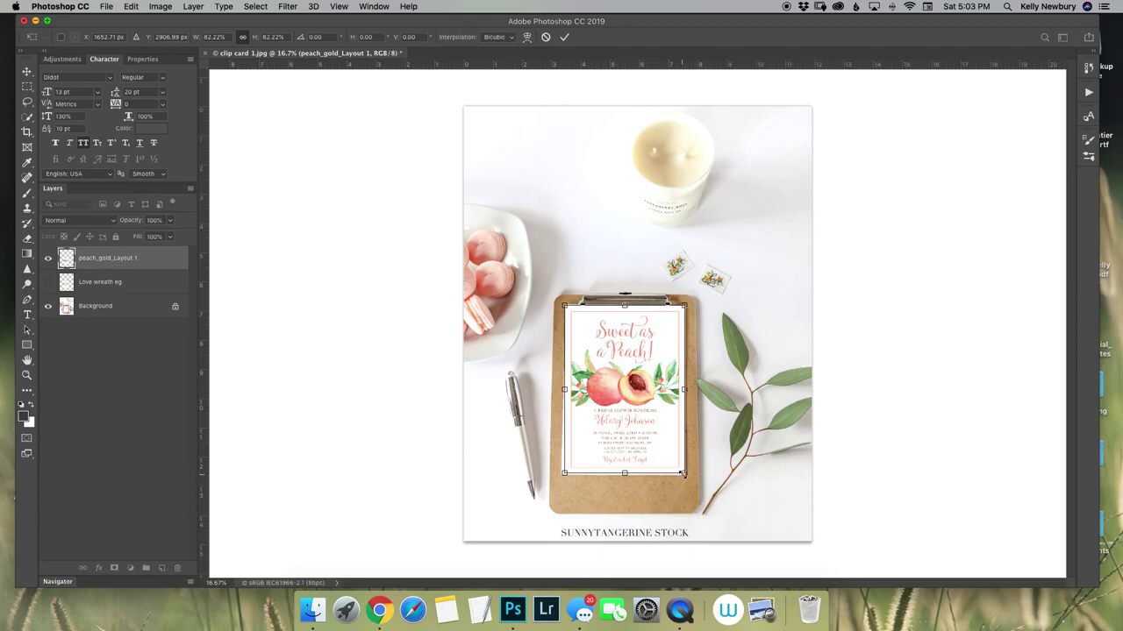
{"action": "left_click_drag", "start_coordinate": [684, 475], "coordinate": [684, 475]}
{"action": "left_click_drag", "start_coordinate": [561, 476], "coordinate": [572, 479]}
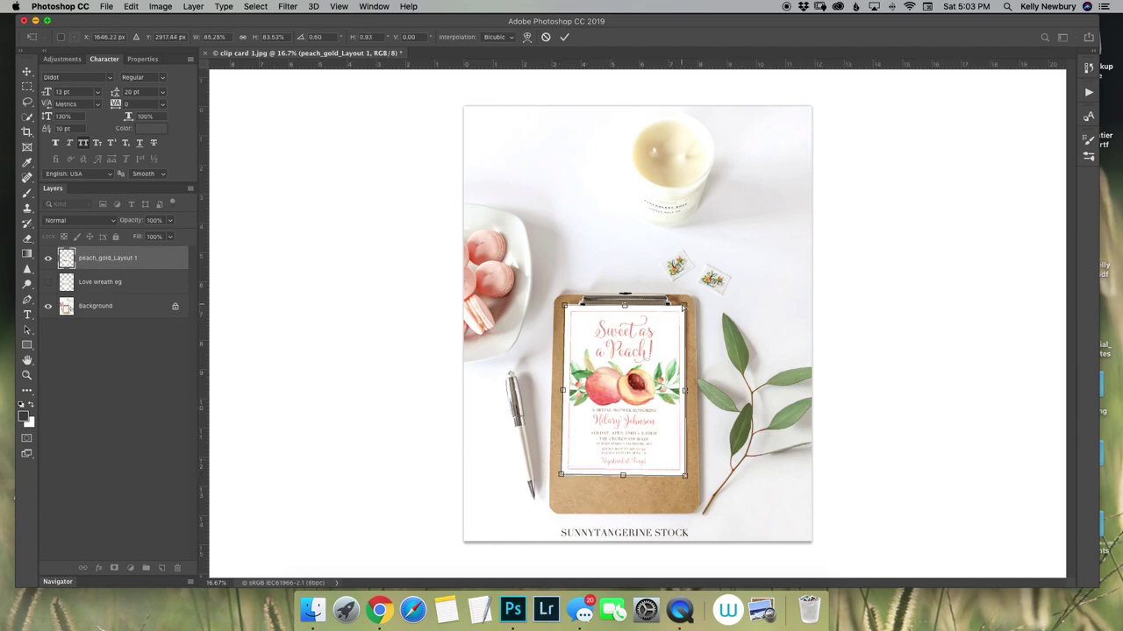
{"action": "left_click_drag", "start_coordinate": [683, 307], "coordinate": [681, 307]}
{"action": "left_click_drag", "start_coordinate": [566, 307], "coordinate": [566, 306]}
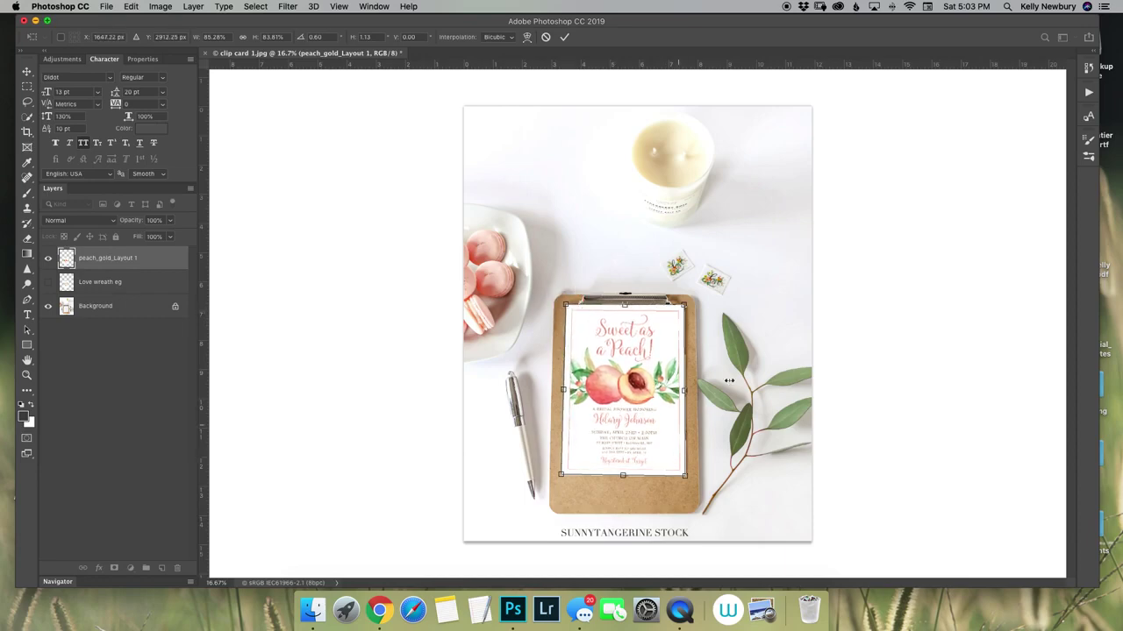
{"action": "left_click", "coordinate": [564, 37]}
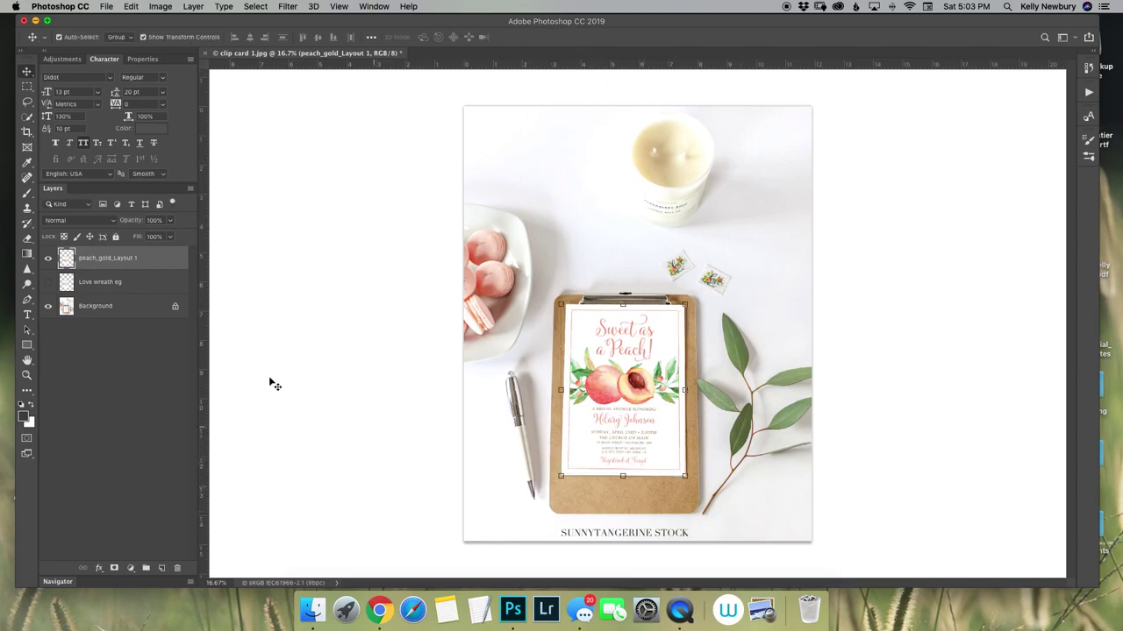
Set the peach_gold_Layout 1 layer's blend mode to Multiply and deselect to preview the result.
{"action": "left_click", "coordinate": [78, 222]}
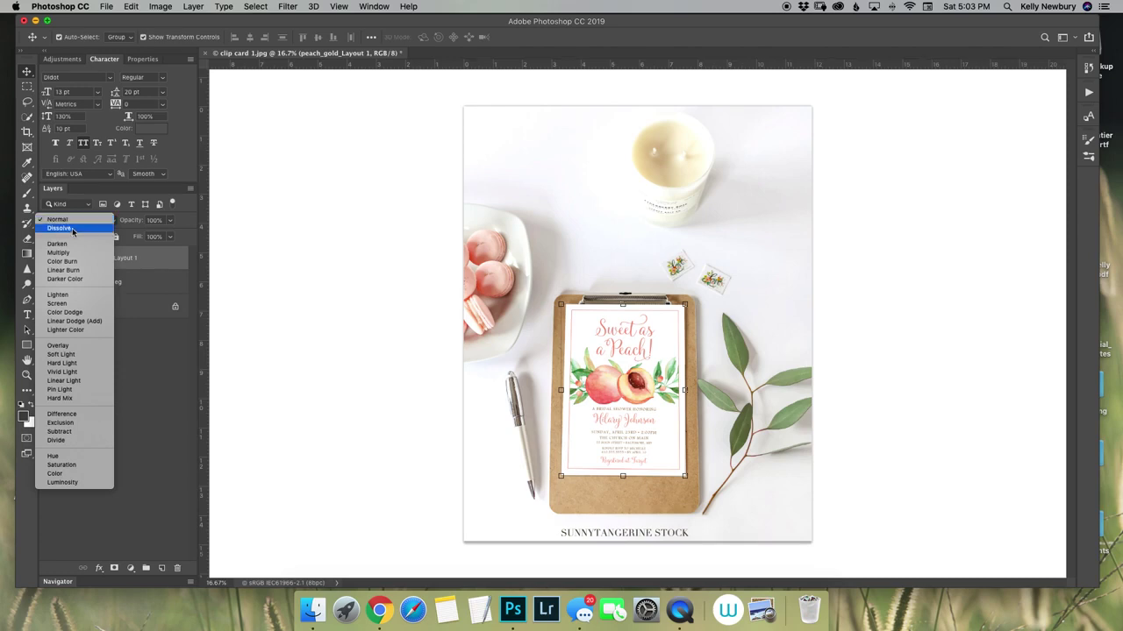
{"action": "left_click", "coordinate": [73, 254]}
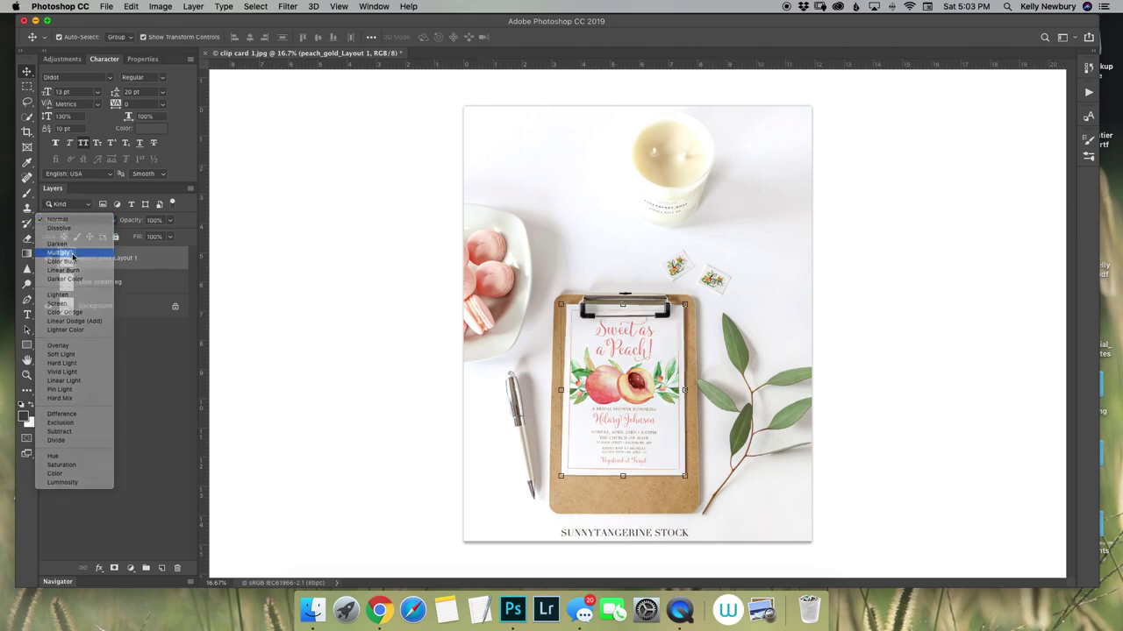
{"action": "left_click", "coordinate": [134, 429]}
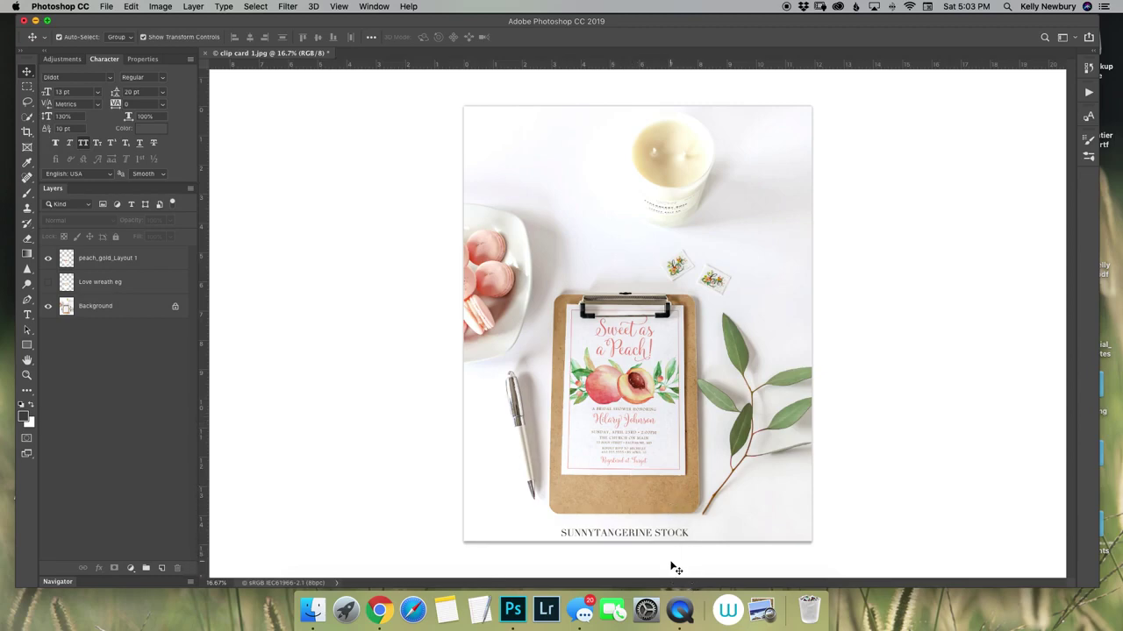
Zoom to 200% on the clipboard clip and pan to its left end and the red frame.
{"action": "key", "text": "z"}
{"action": "left_click", "coordinate": [640, 326]}
{"action": "left_click", "coordinate": [640, 326]}
{"action": "left_click", "coordinate": [656, 314]}
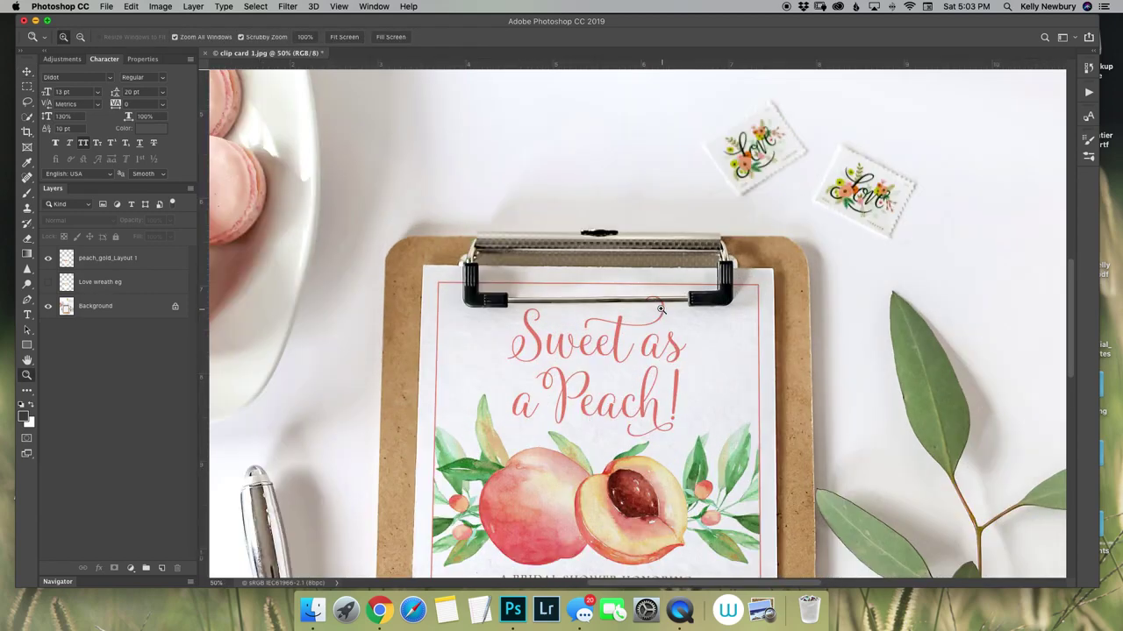
{"action": "left_click", "coordinate": [660, 308]}
{"action": "left_click", "coordinate": [658, 308]}
{"action": "left_click", "coordinate": [658, 309]}
{"action": "key", "text": "v"}
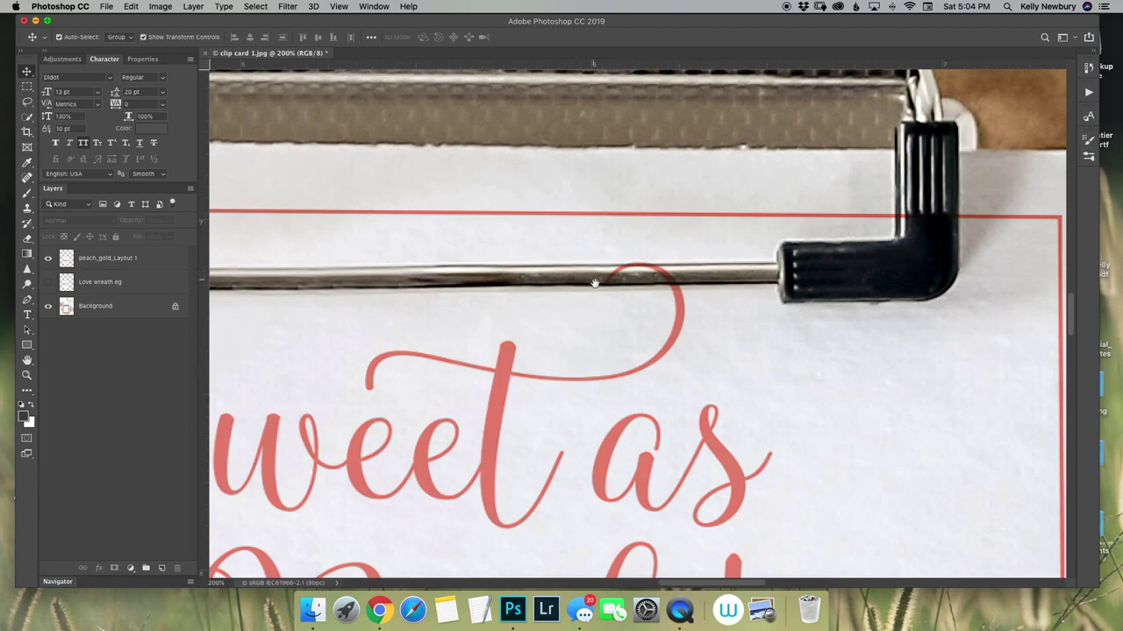
{"action": "left_click_drag", "start_coordinate": [593, 283], "coordinate": [826, 352]}
{"action": "left_click_drag", "start_coordinate": [405, 364], "coordinate": [658, 343]}
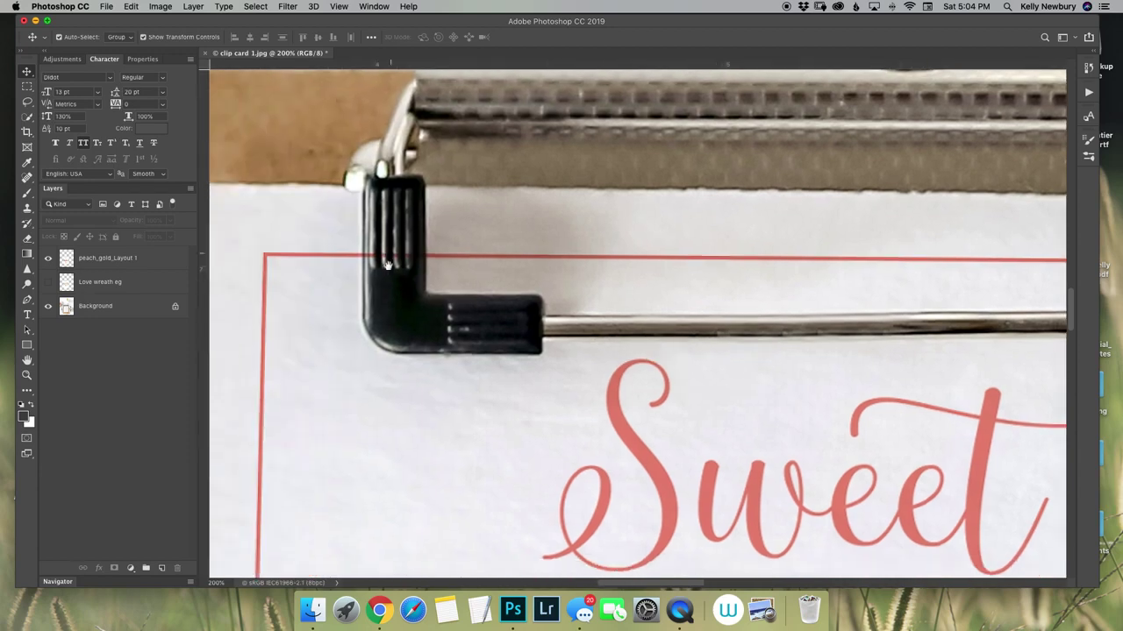
Pick the Spot Healing Brush on the peach_gold_Layout 1 layer with a smaller brush size.
{"action": "left_click", "coordinate": [28, 178]}
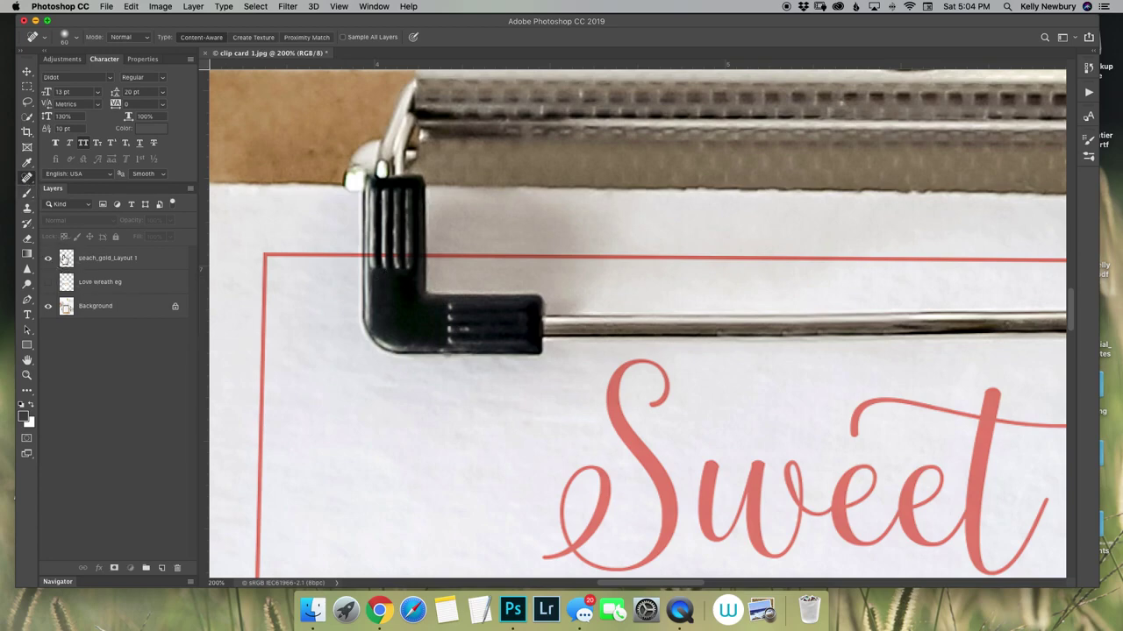
{"action": "left_click", "coordinate": [66, 259]}
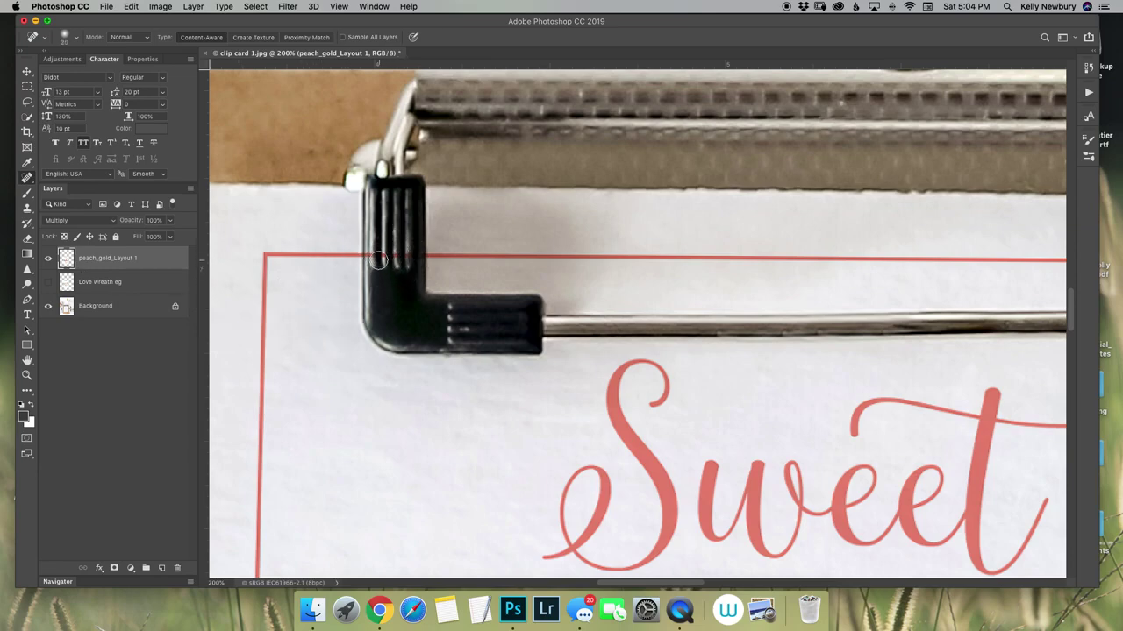
{"action": "key", "text": "bracketleft"}
{"action": "key", "text": "bracketleft"}
Erase the red border line and 'Sweet' swash over the clip and steel rod with a small eraser, then zoom out.
{"action": "left_click", "coordinate": [27, 238]}
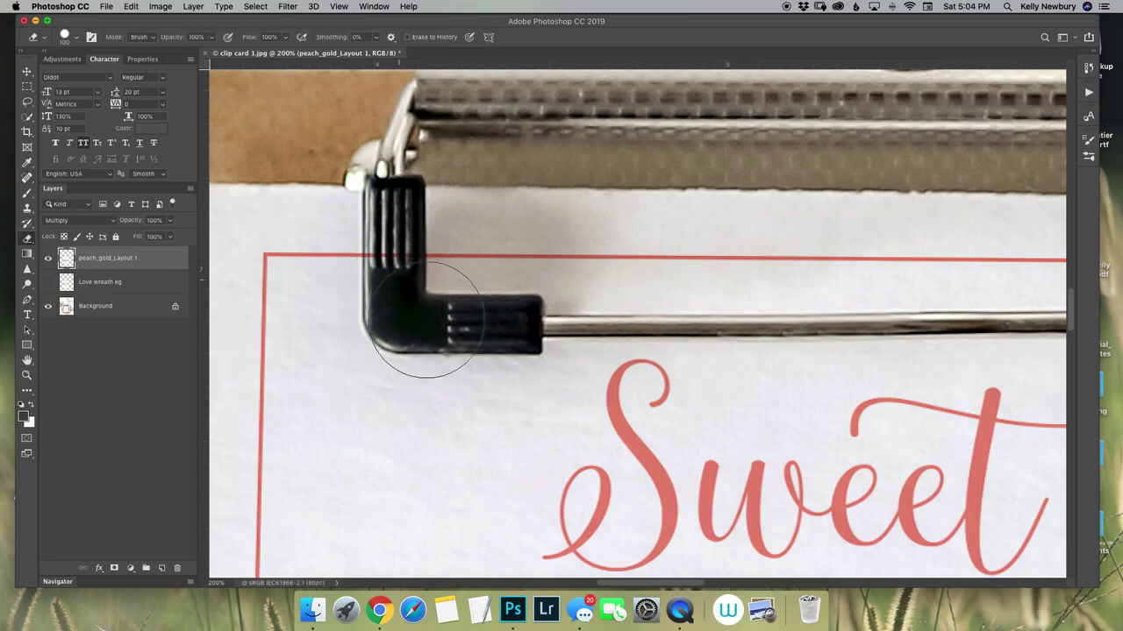
{"action": "key", "text": "bracketleft"}
{"action": "key", "text": "bracketleft"}
{"action": "key", "text": "bracketleft"}
{"action": "key", "text": "bracketleft"}
{"action": "key", "text": "bracketleft"}
{"action": "key", "text": "bracketleft"}
{"action": "key", "text": "bracketleft"}
{"action": "key", "text": "bracketleft"}
{"action": "key", "text": "bracketleft"}
{"action": "key", "text": "bracketleft"}
{"action": "mouse_move", "coordinate": [384, 260]}
{"action": "left_mouse_down"}
{"action": "mouse_move", "coordinate": [376, 243]}
{"action": "mouse_move", "coordinate": [413, 258]}
{"action": "mouse_move", "coordinate": [405, 273]}
{"action": "left_mouse_up"}
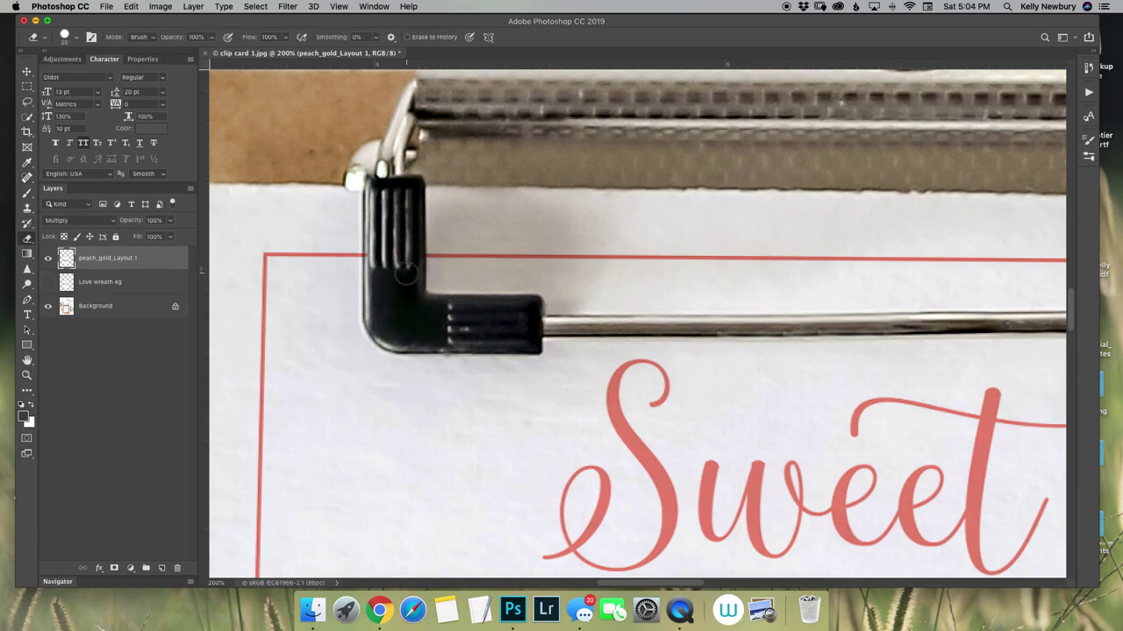
{"action": "left_click", "coordinate": [365, 256]}
{"action": "left_click_drag", "start_coordinate": [712, 373], "coordinate": [700, 375]}
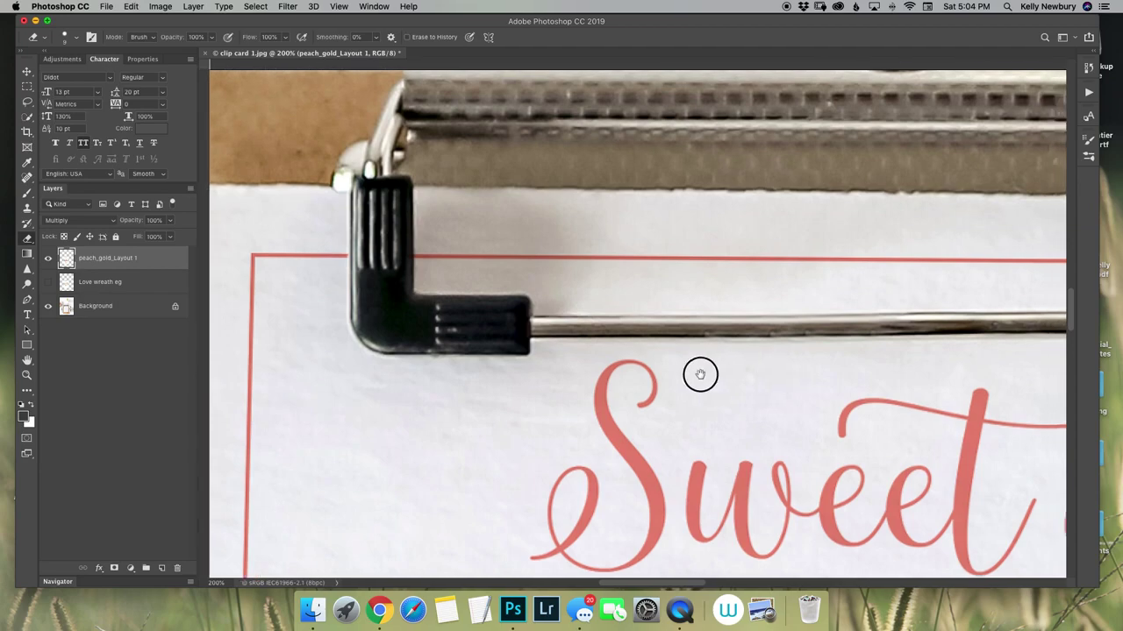
{"action": "scroll", "coordinate": [700, 375], "scroll_direction": "left", "scroll_amount": 10}
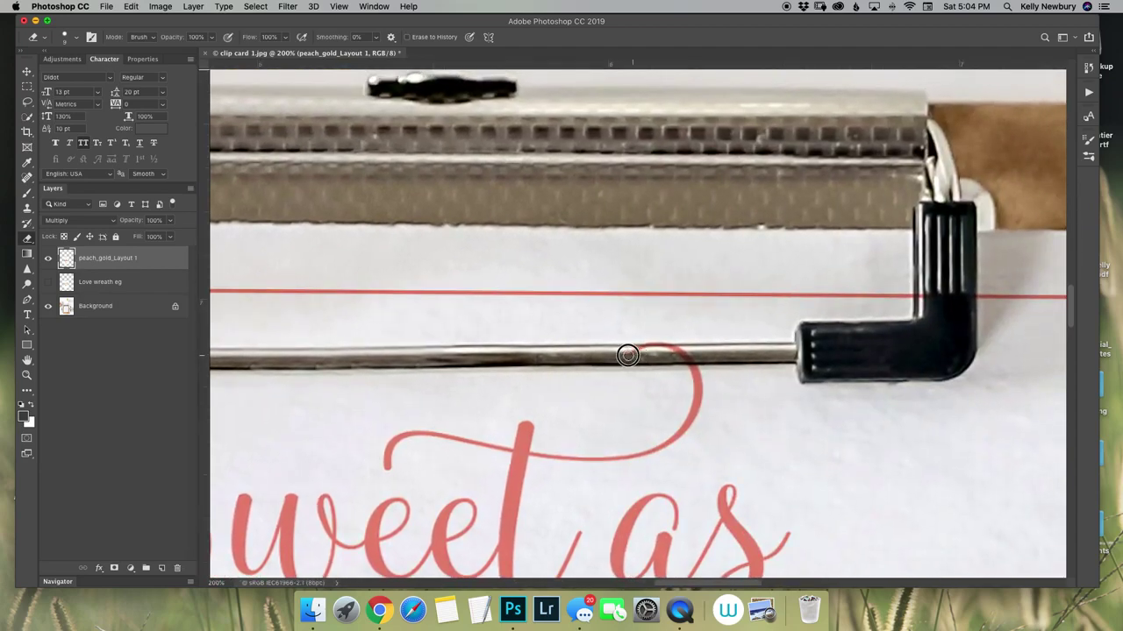
{"action": "mouse_move", "coordinate": [627, 355]}
{"action": "left_mouse_down"}
{"action": "mouse_move", "coordinate": [692, 356]}
{"action": "mouse_move", "coordinate": [652, 349]}
{"action": "mouse_move", "coordinate": [681, 354]}
{"action": "left_mouse_up"}
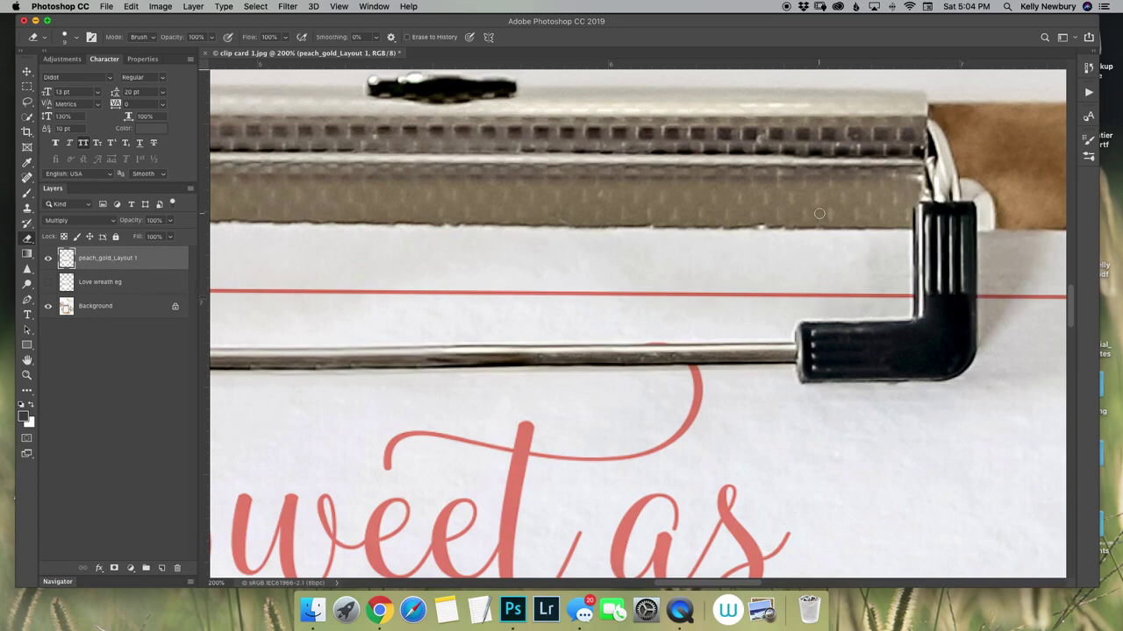
{"action": "key", "text": "z"}
{"action": "left_click_drag", "start_coordinate": [614, 458], "coordinate": [514, 471]}
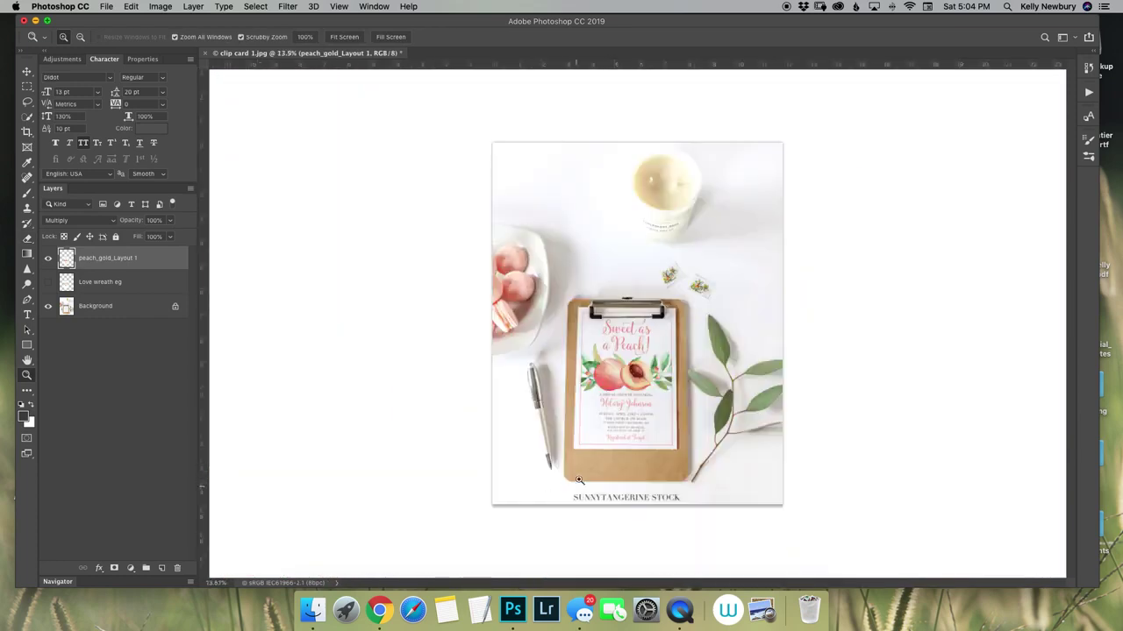
{"action": "key", "text": "e"}
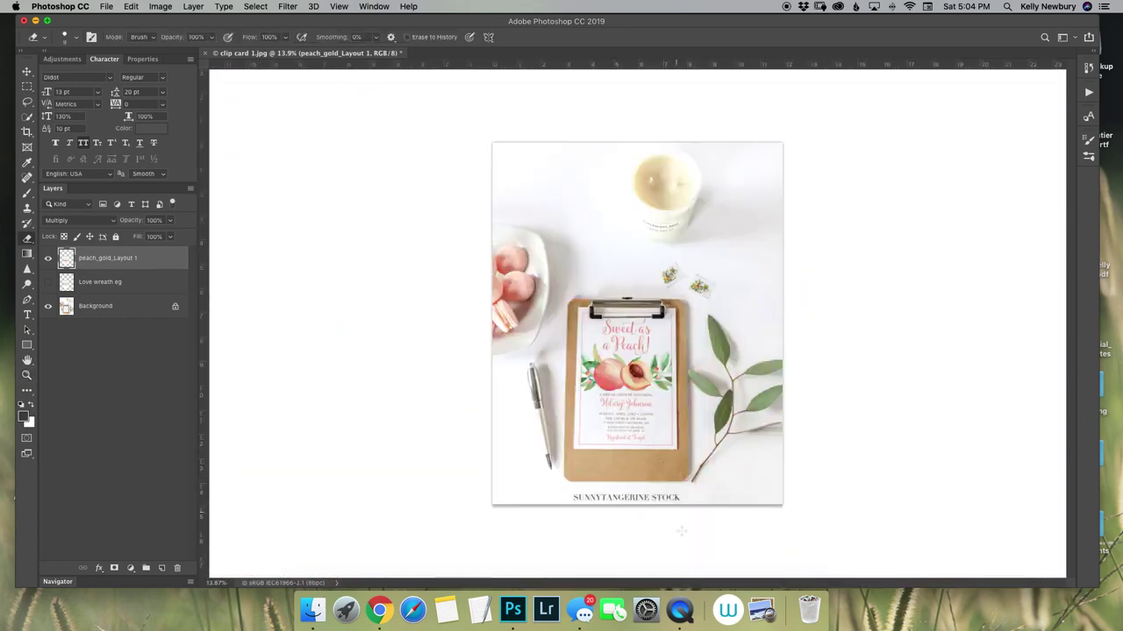